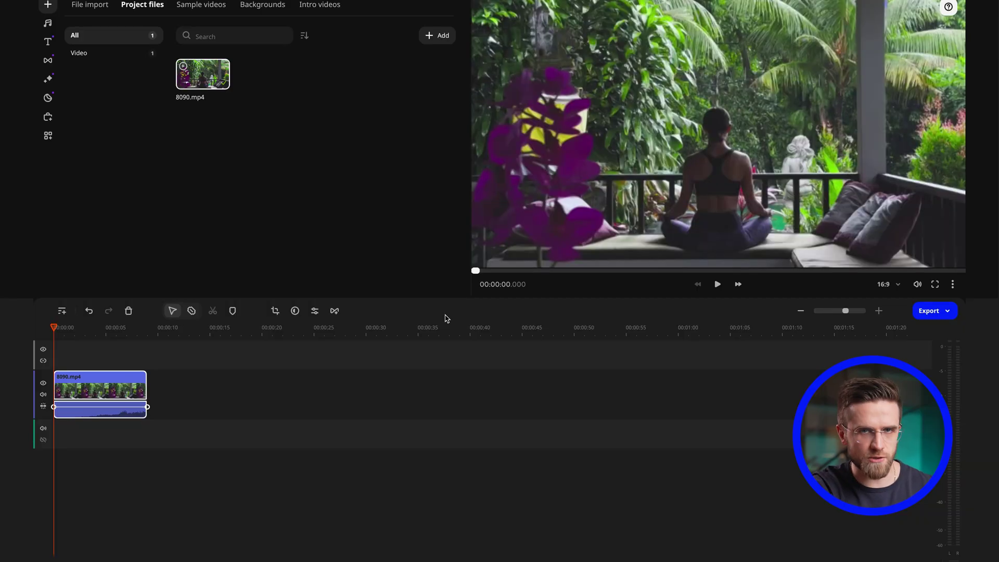
Zoom the timeline in so the 9-second 8090.mp4 clip spreads out in finer steps
left_click(878, 311)
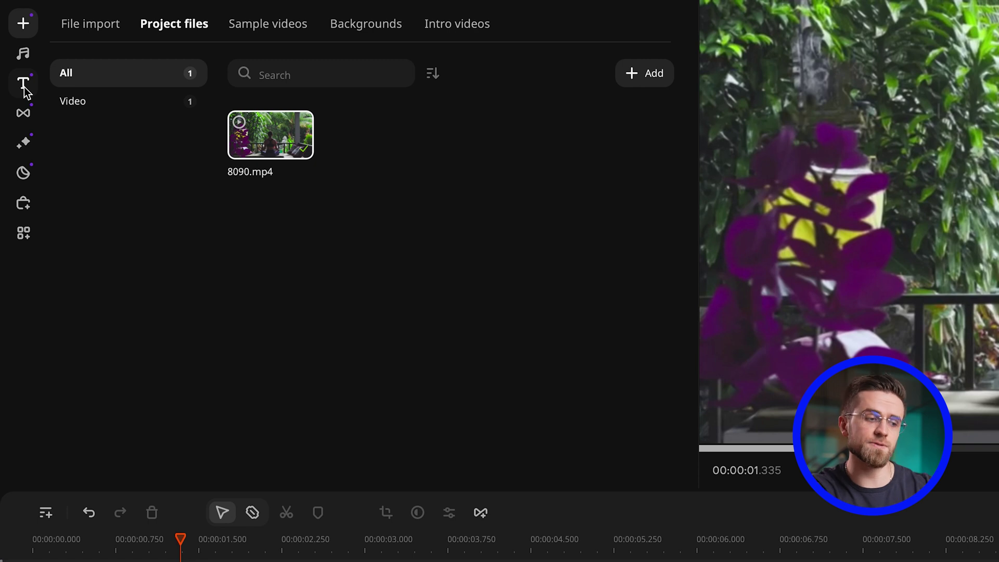
Find the Simple text title with a 'simp' search and place it at the timeline start
left_click(23, 83)
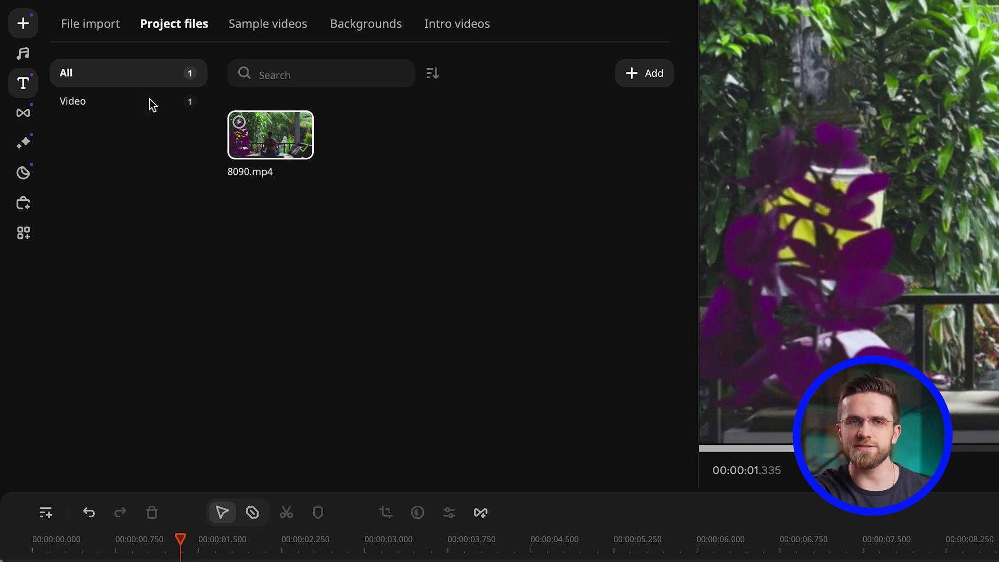
left_click(295, 75)
type("simp")
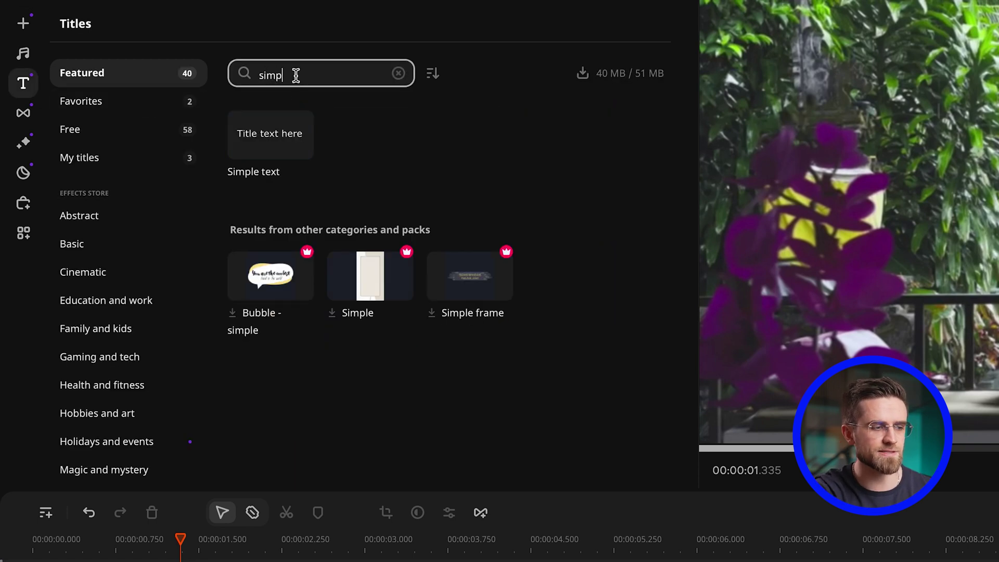
left_click(290, 146)
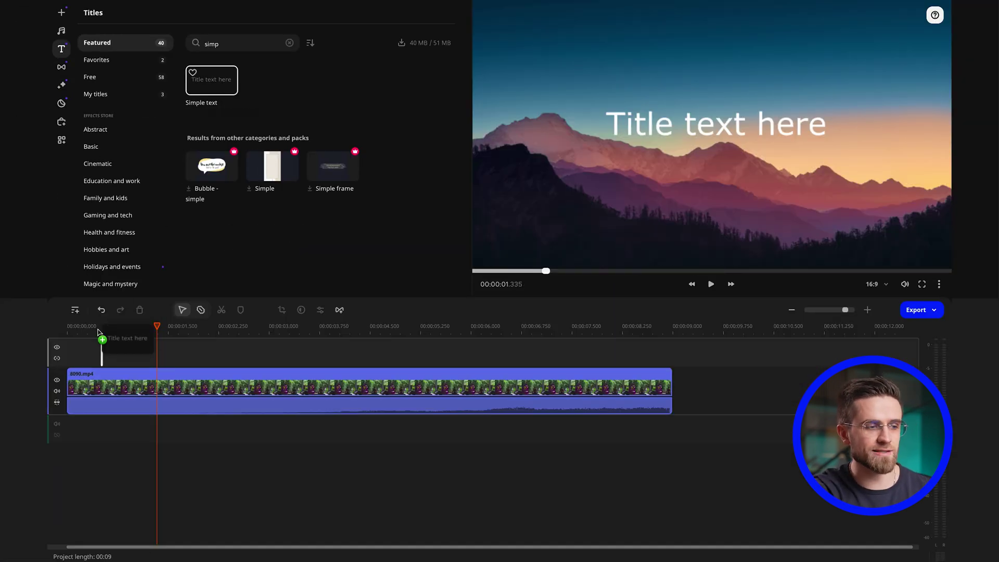
left_click_drag(93, 338, 68, 347)
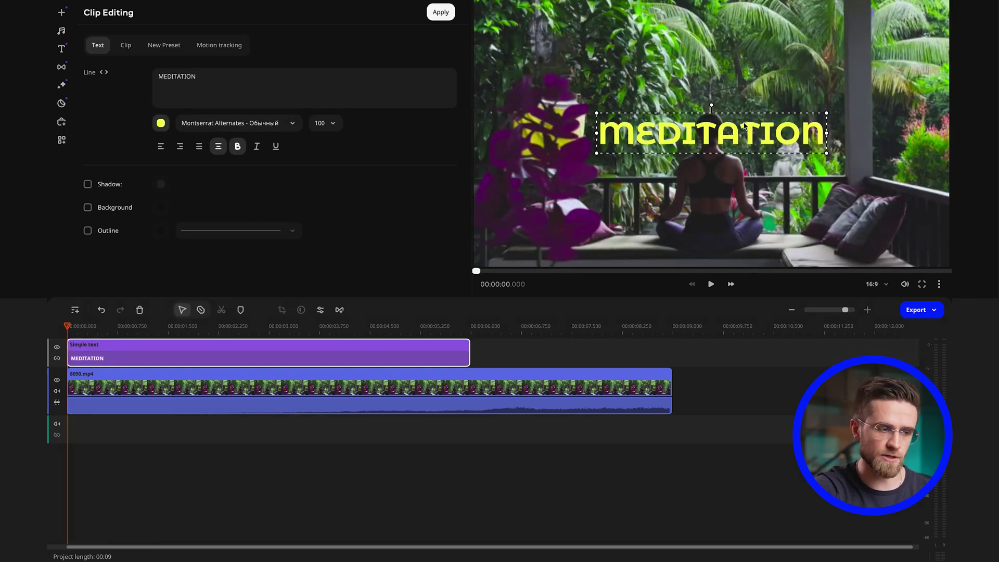
Reposition the MEDITATION title on the title track and put the playhead near 6.7 seconds
left_click_drag(190, 362, 243, 362)
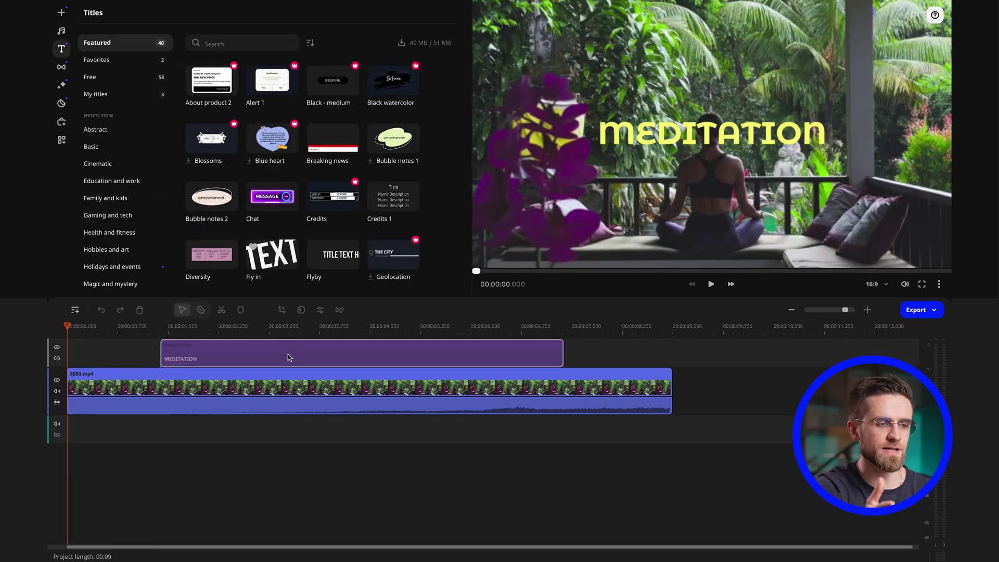
left_click_drag(305, 360, 297, 360)
left_click(518, 334)
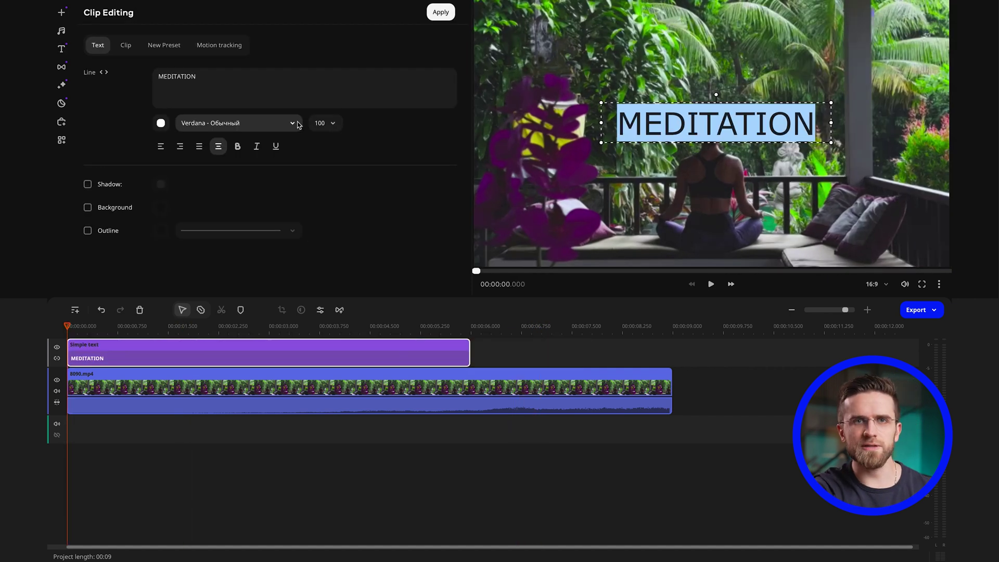
Set the title's font to Montserrat Alternates and its text colour to yellow
left_click(295, 127)
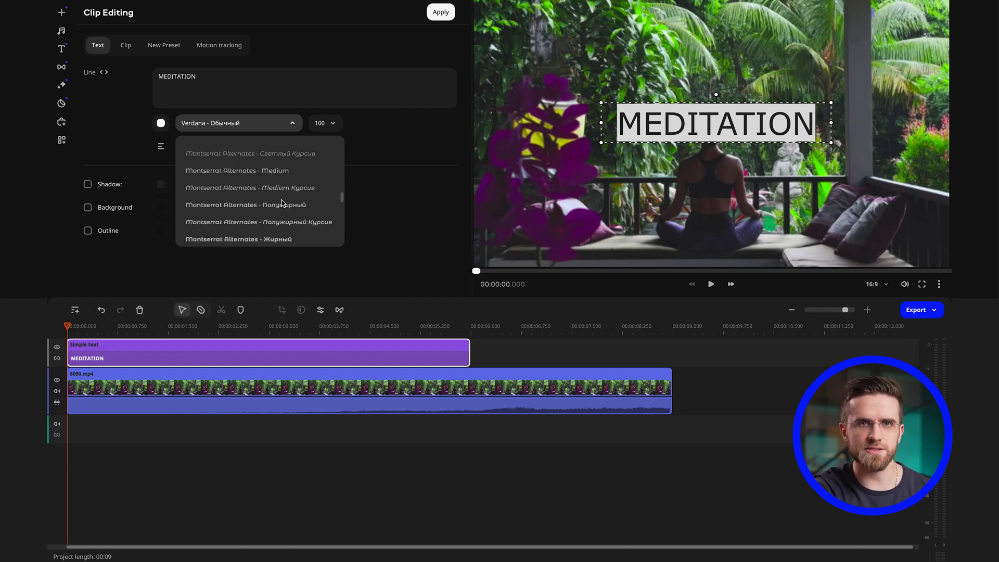
left_click(292, 213)
left_click(161, 123)
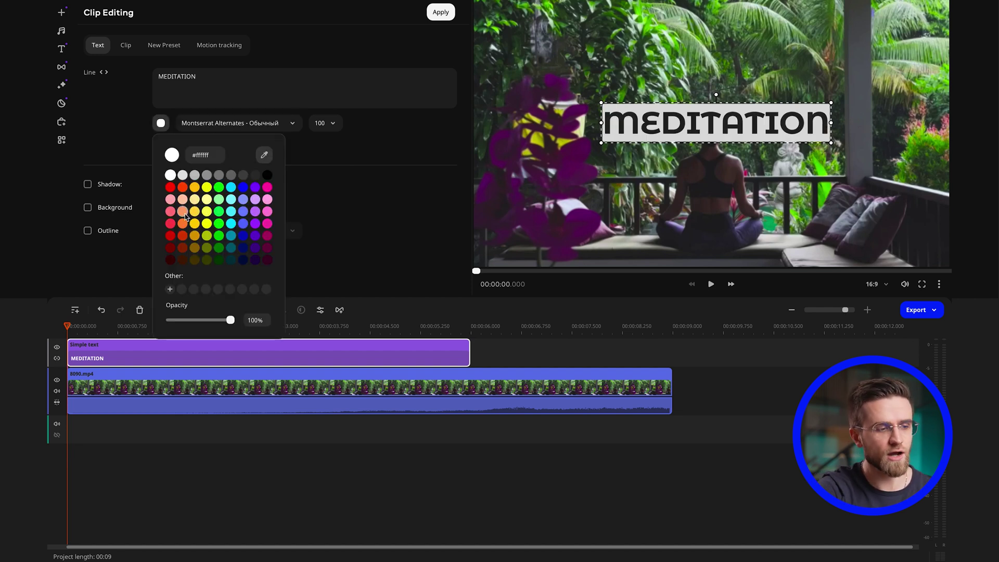
left_click(207, 213)
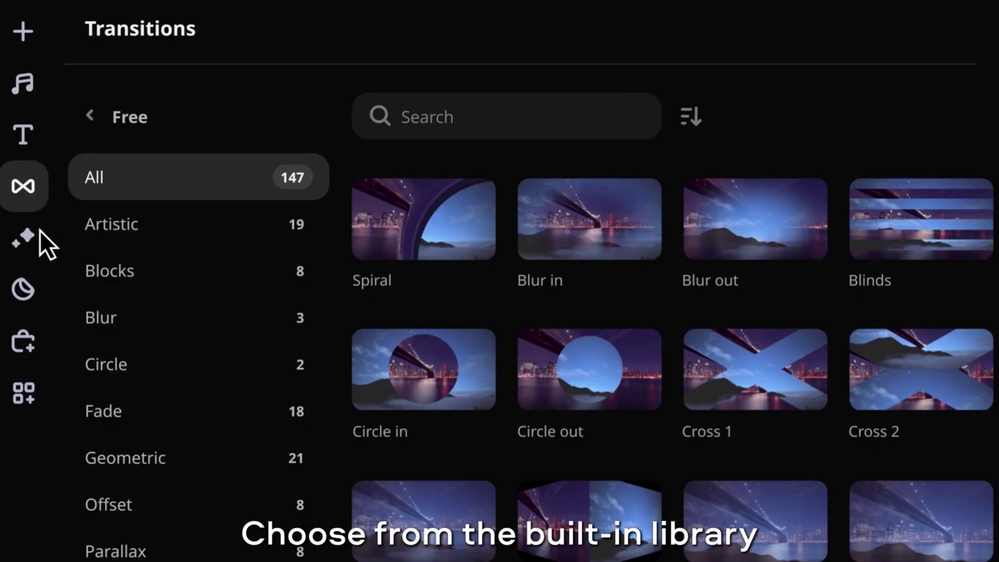
Browse the Filters, Stickers and effects store libraries, then open the title clip's editing settings
left_click(39, 242)
left_click(40, 297)
left_click(39, 354)
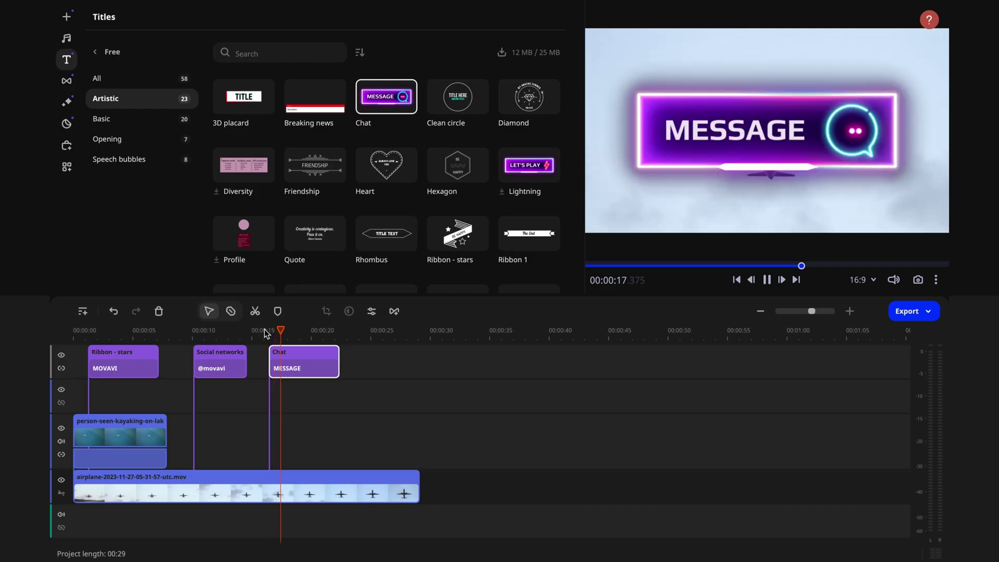
double_click(283, 359)
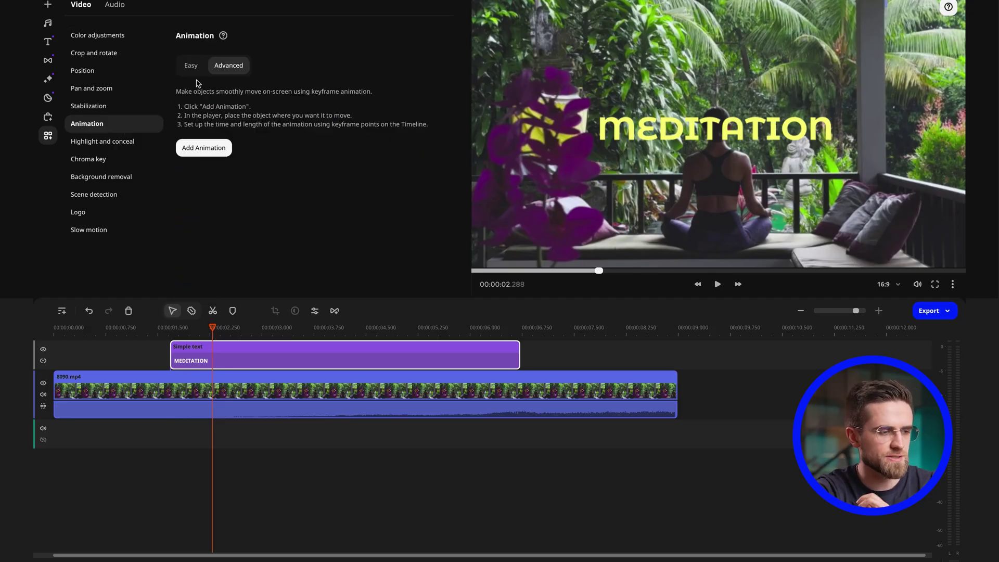
Apply Slide ↑ at the title's start and Downward near its end, trimming it to about 4.3 s
left_click(192, 66)
left_click(454, 274)
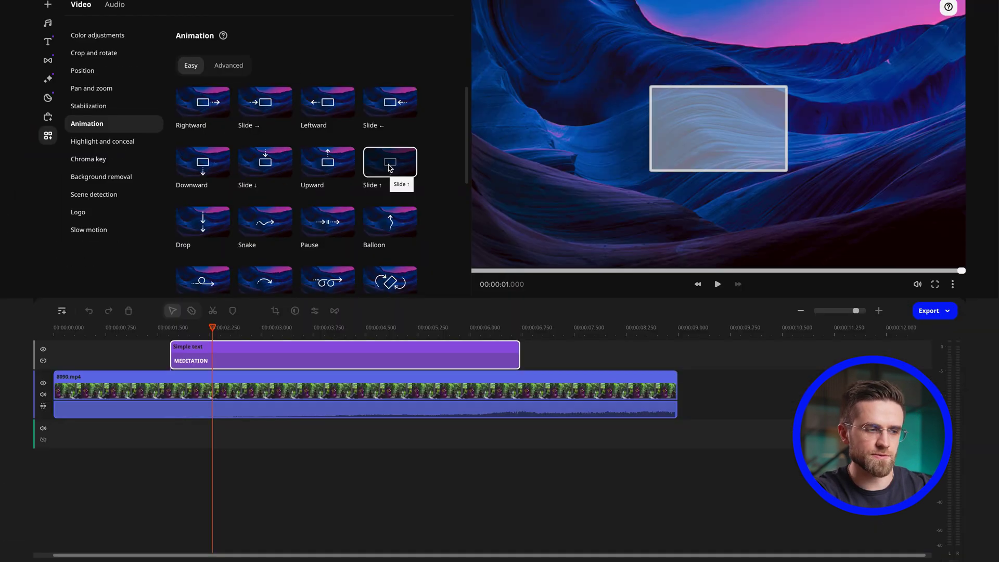
left_click_drag(550, 266, 238, 561)
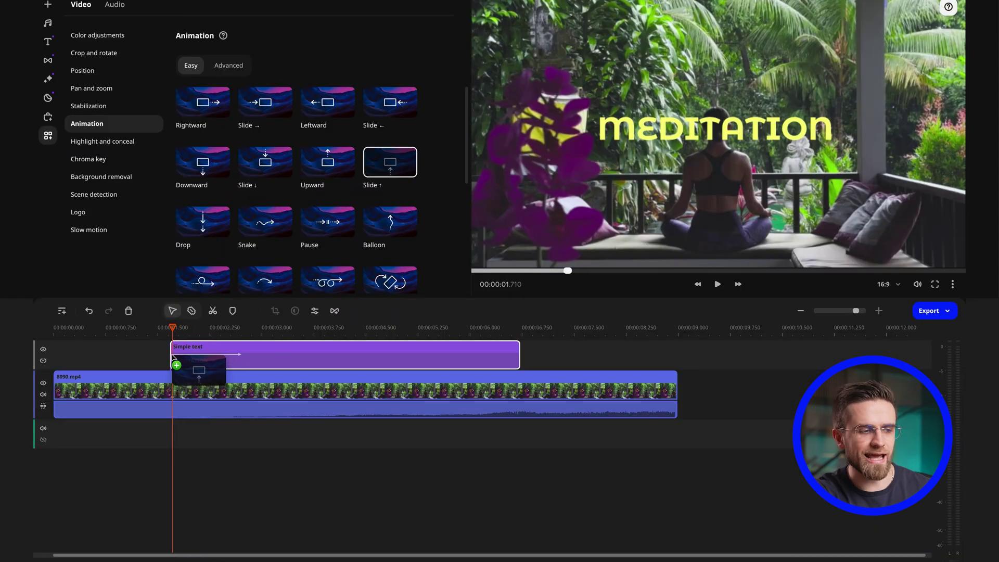
left_click(203, 166)
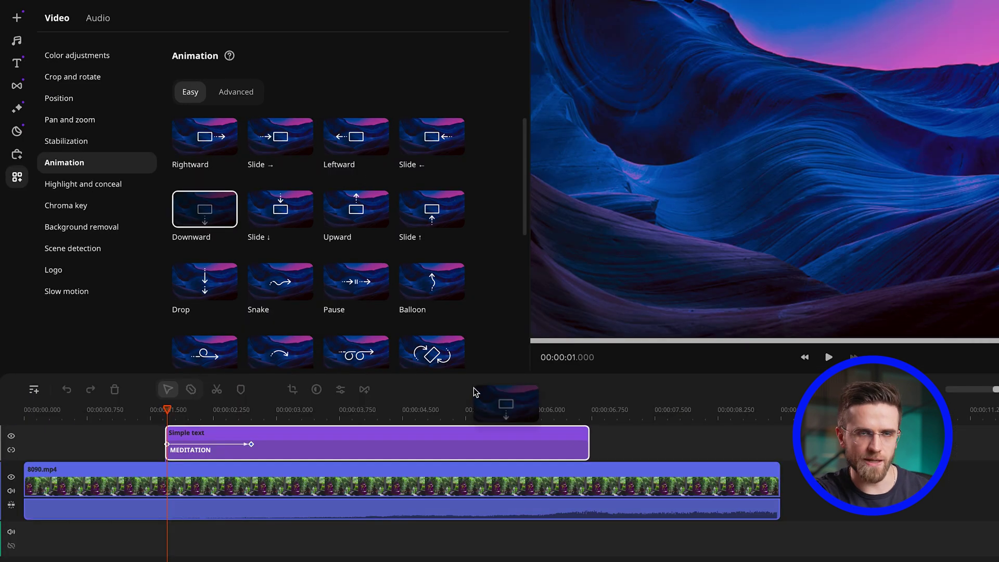
left_click_drag(474, 391, 500, 441)
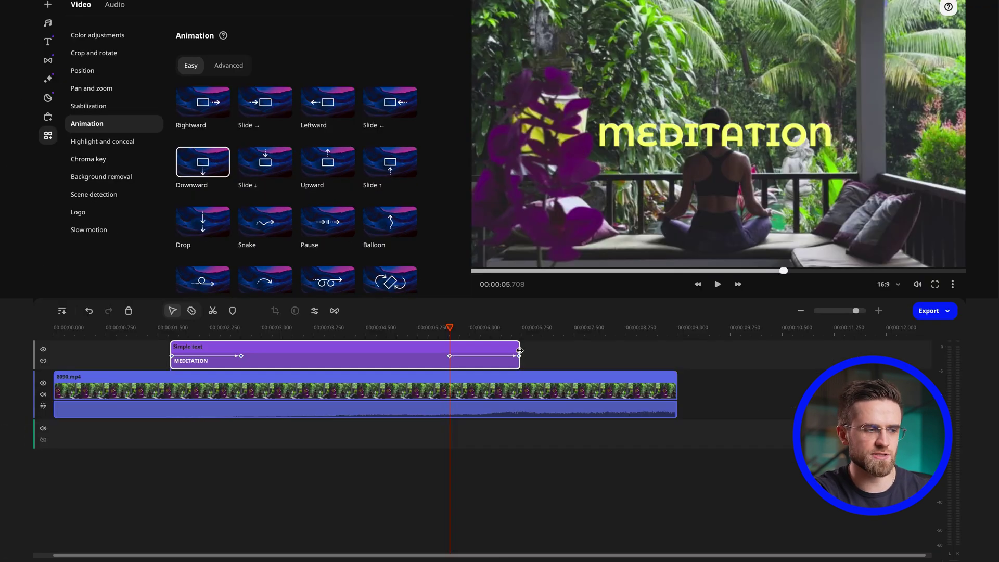
left_click_drag(519, 350, 465, 350)
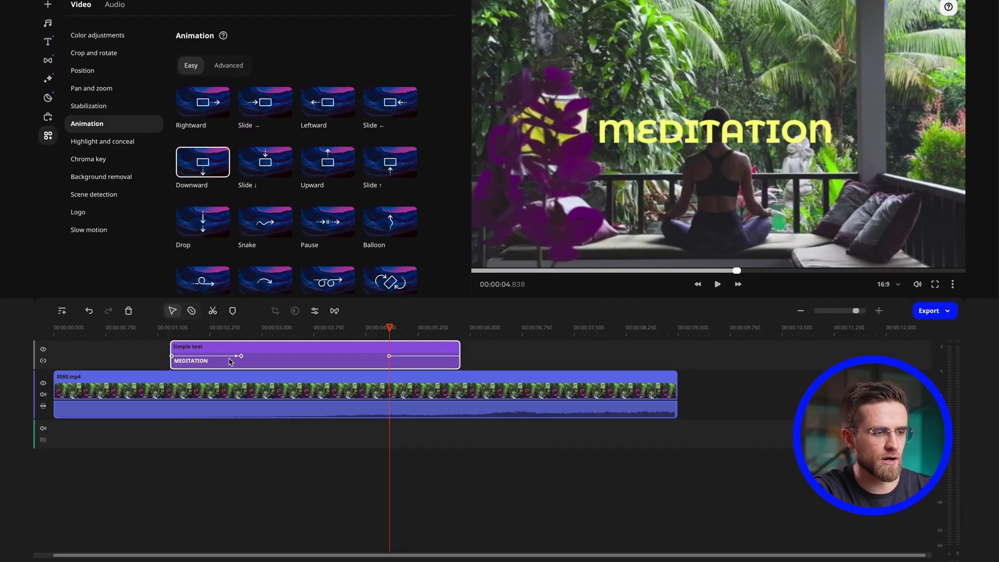
Stretch the slide-in keyframes so the entrance ends near 3 seconds, then play it back from 1.5 s
left_click(230, 360)
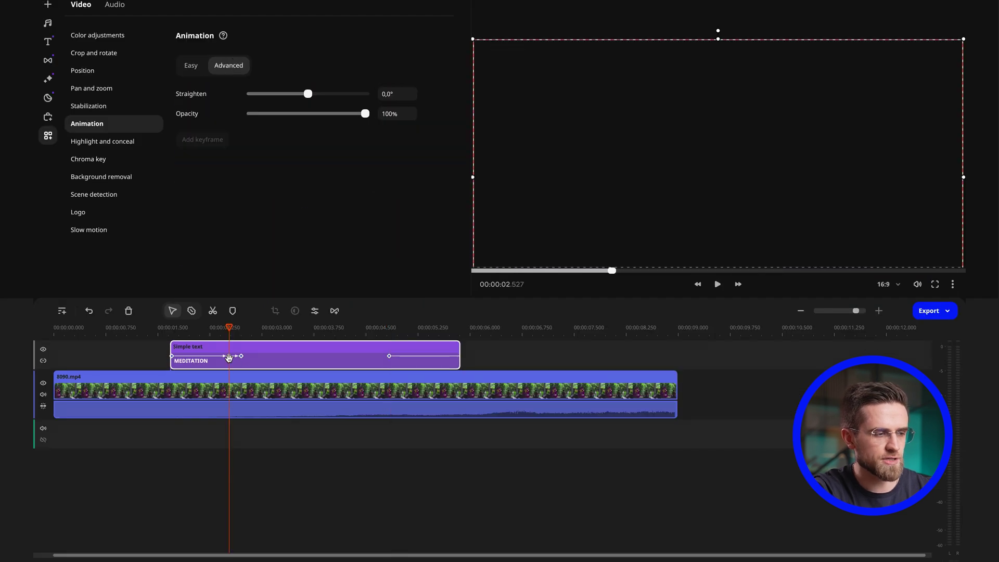
left_click_drag(242, 356, 267, 356)
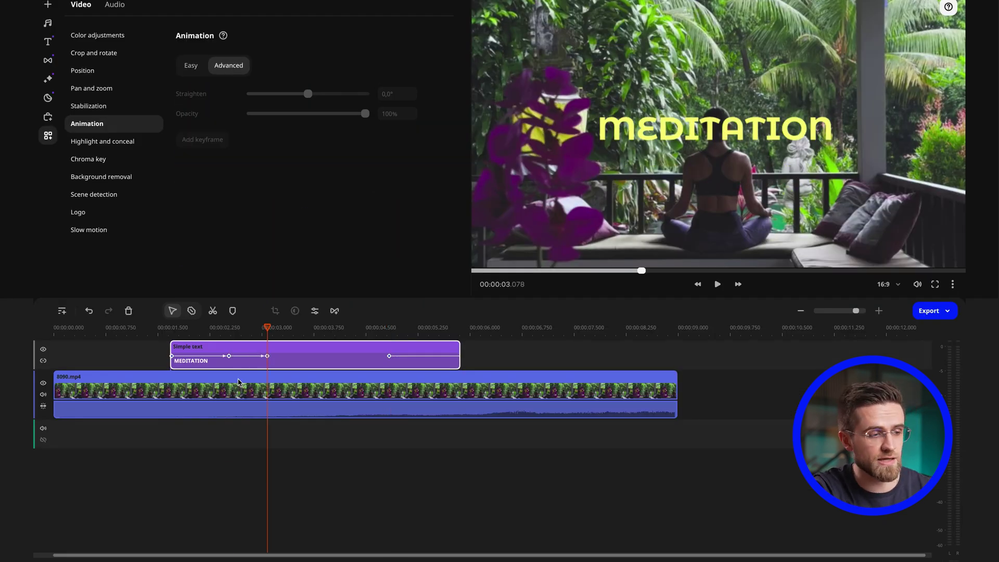
left_click_drag(230, 358, 235, 358)
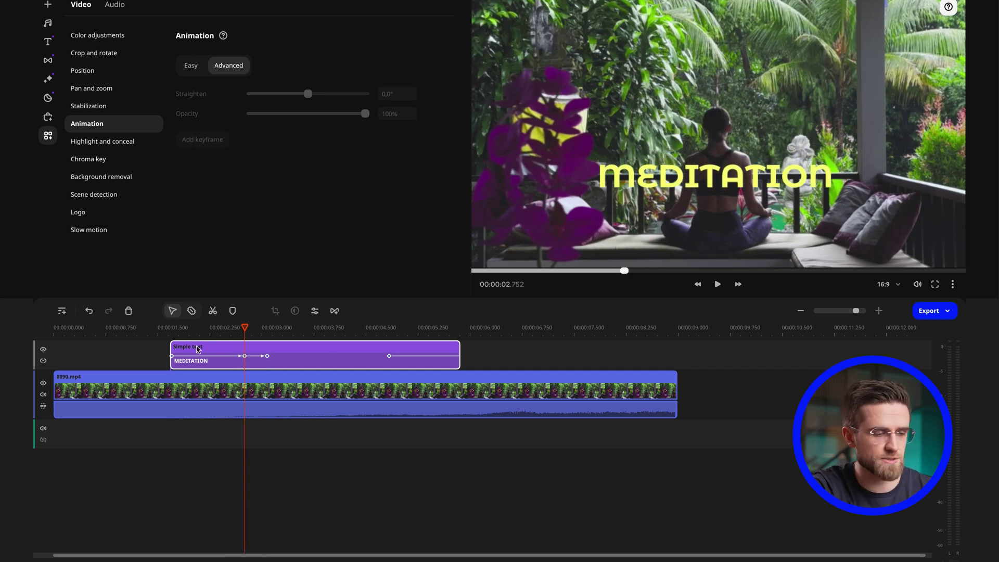
key("space")
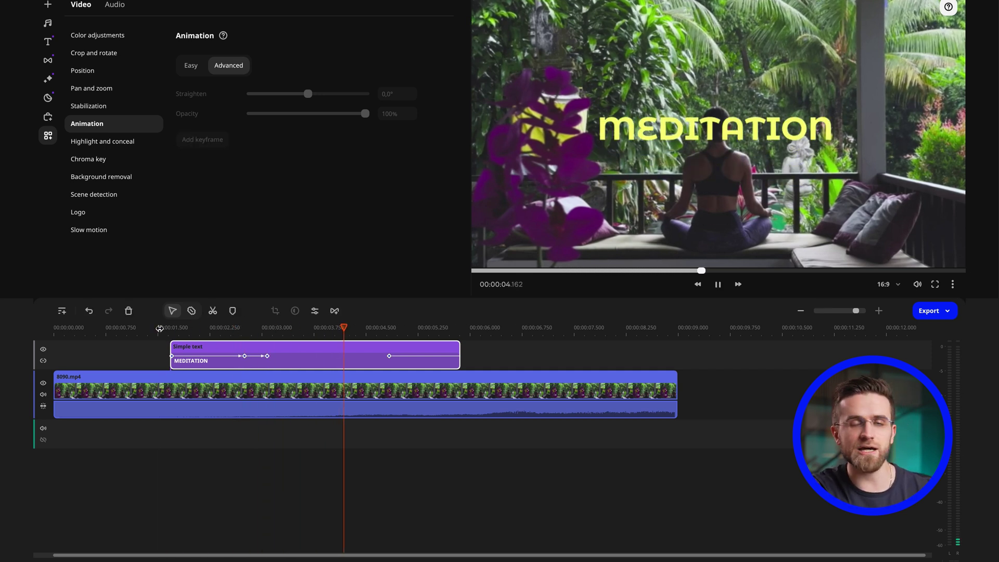
left_click(160, 328)
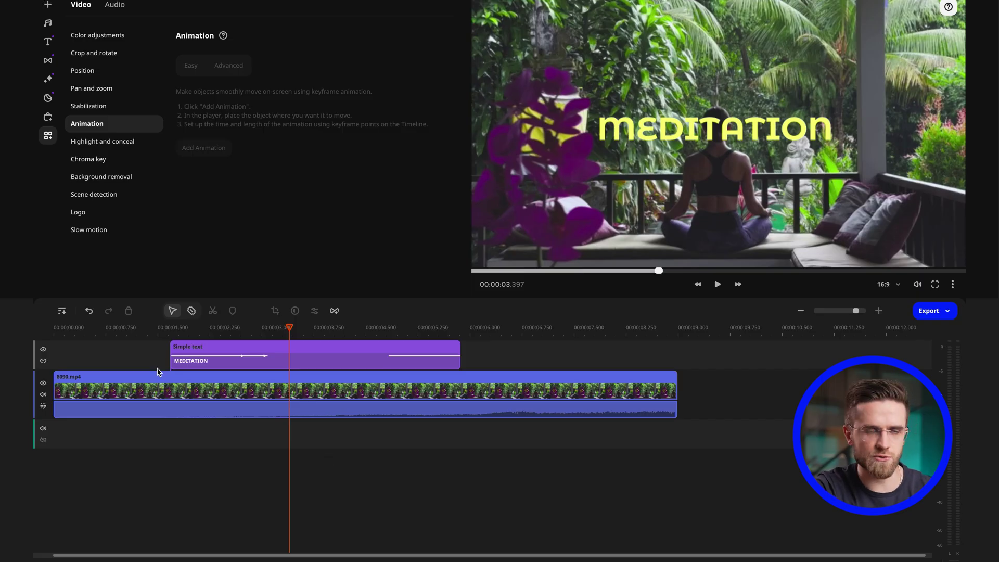
Add a second video track and clone 8090.mp4 onto it above the original
right_click(90, 367)
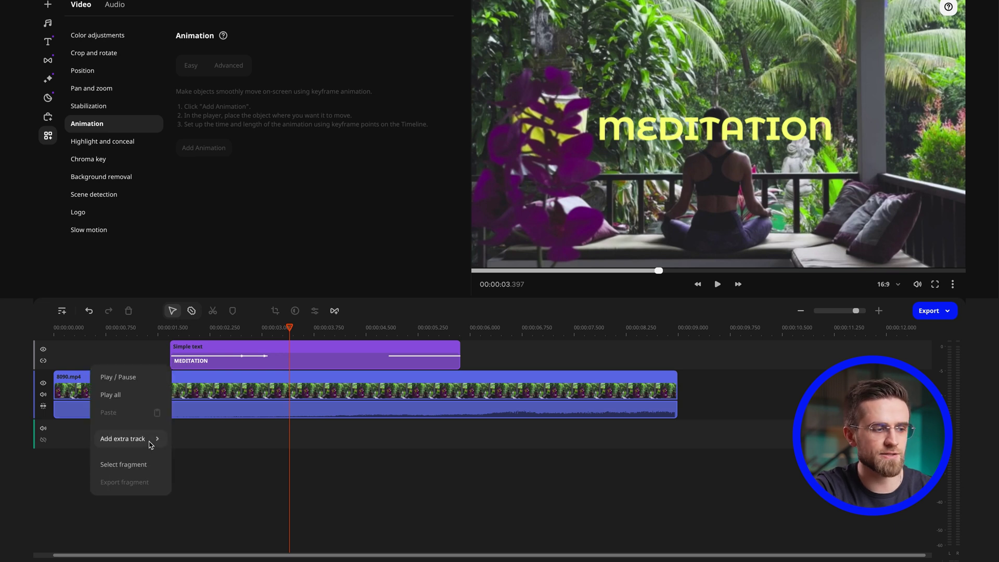
left_click(185, 445)
left_click(200, 430)
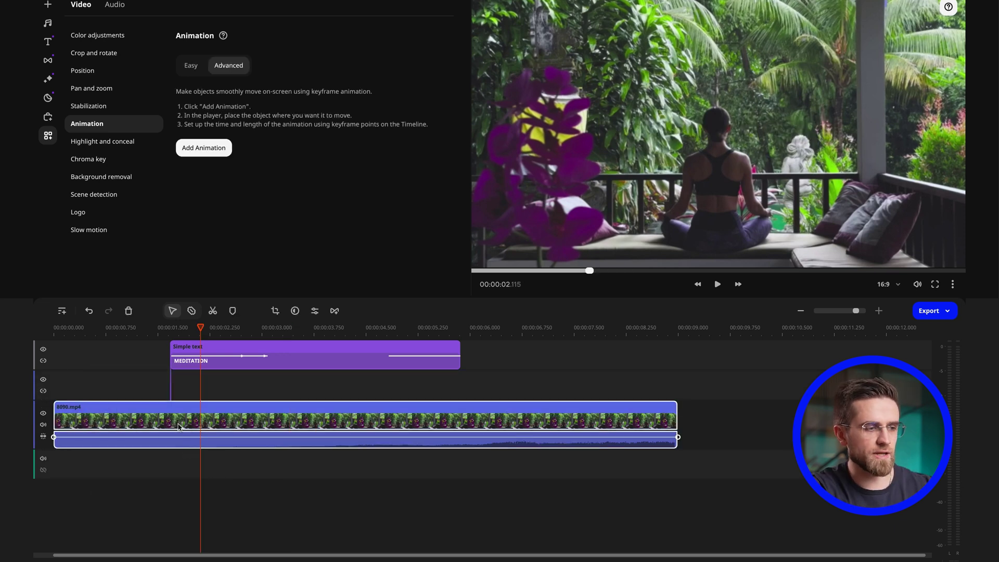
right_click(178, 425)
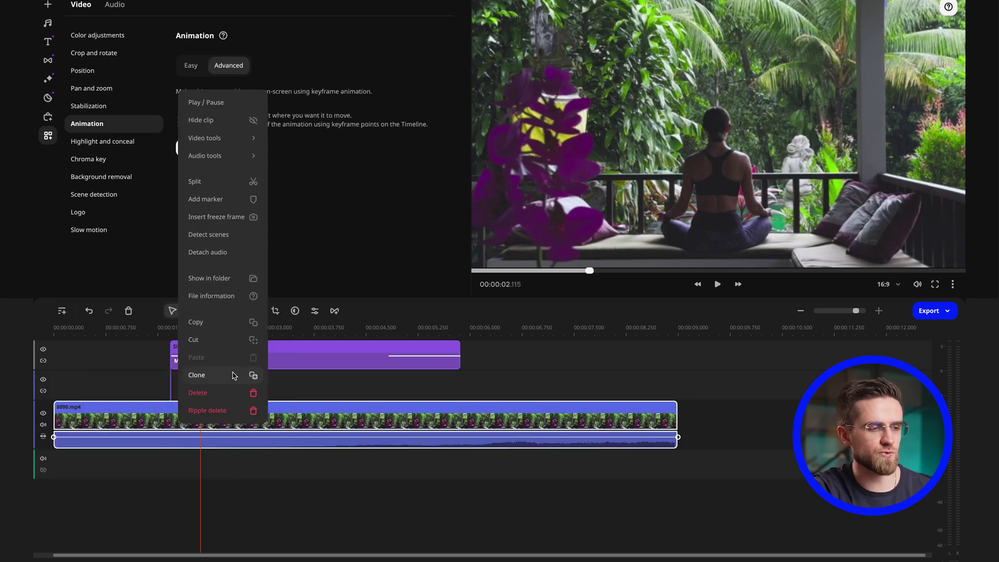
left_click(232, 375)
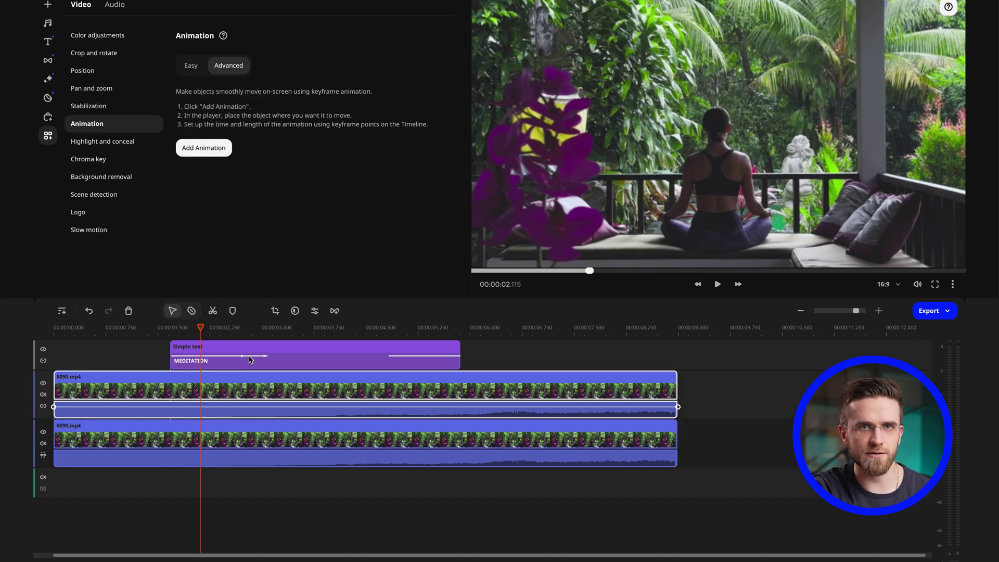
left_click(249, 327)
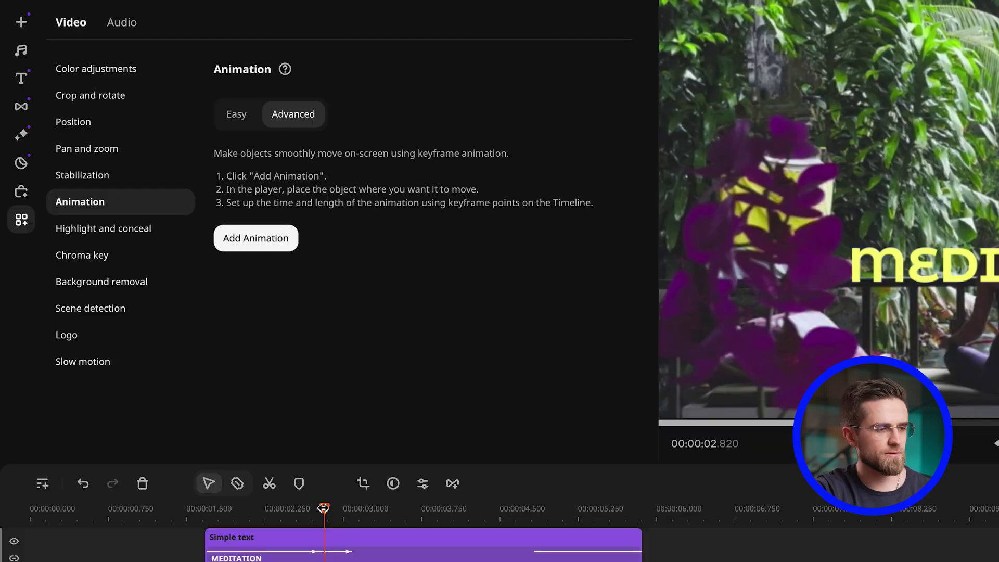
Search filters for 'blur', drop Blur - mild onto the upper 8090.mp4 copy, and show its applied filters
left_click(21, 136)
left_click(270, 70)
type("blur")
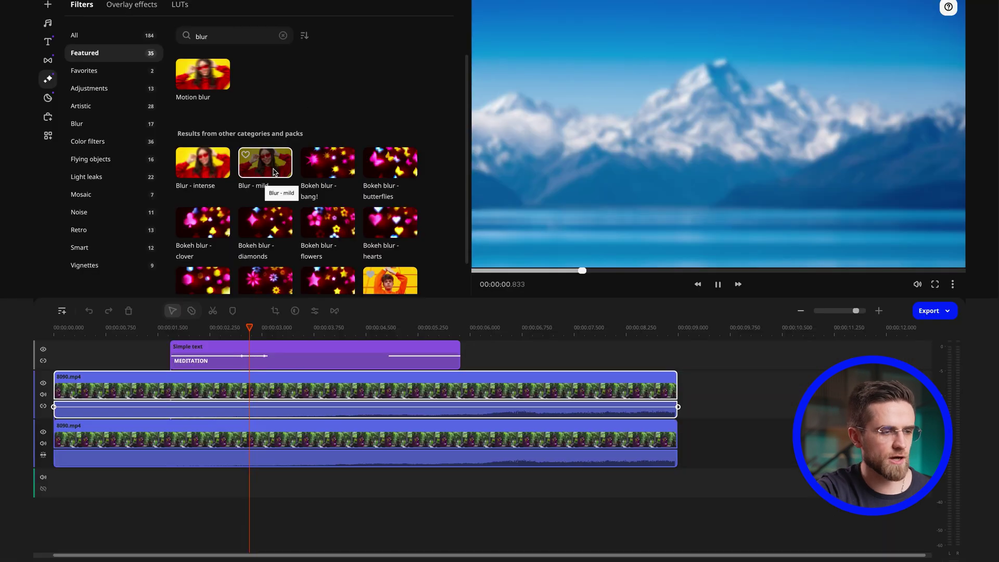
left_click_drag(273, 171, 262, 389)
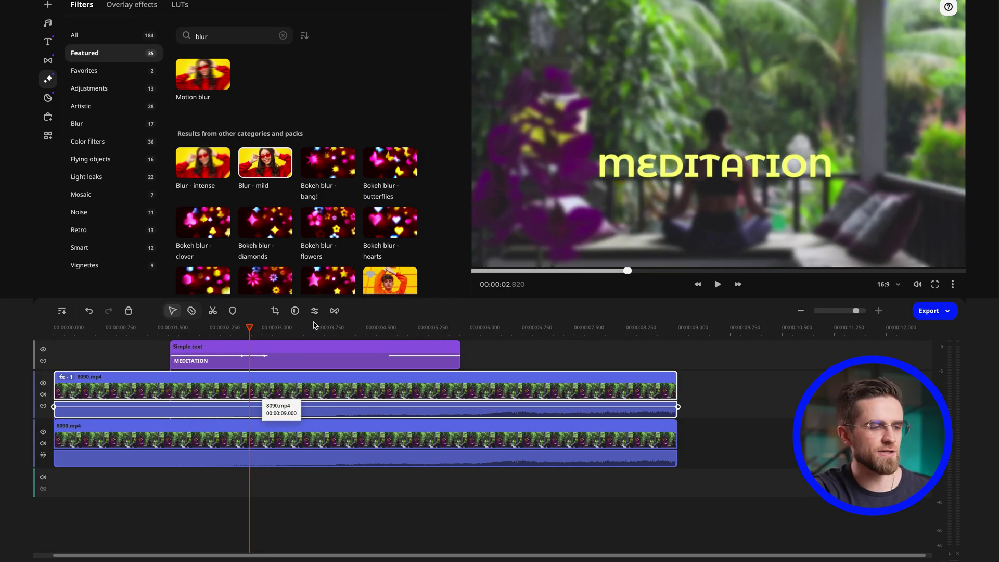
left_click(315, 327)
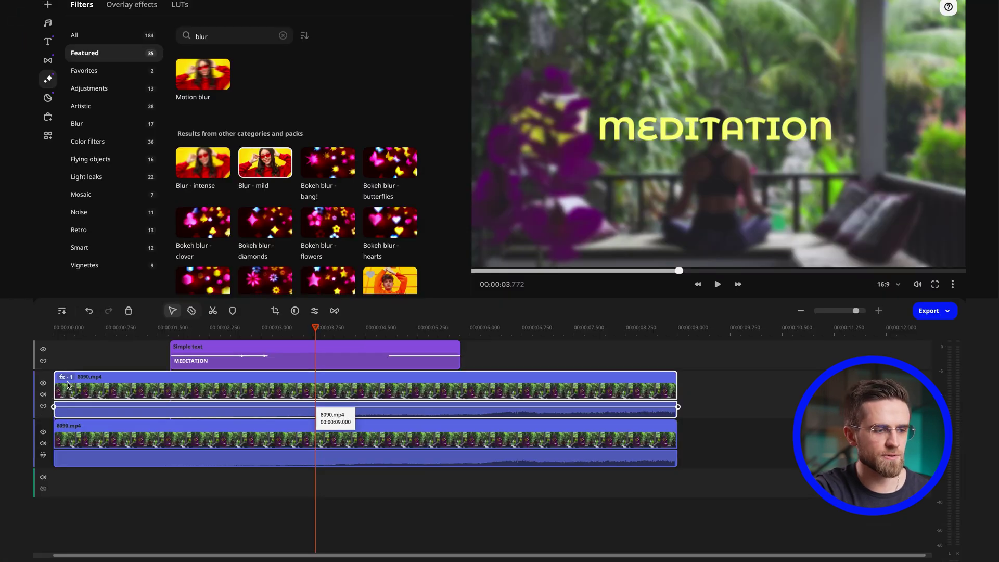
left_click(65, 382)
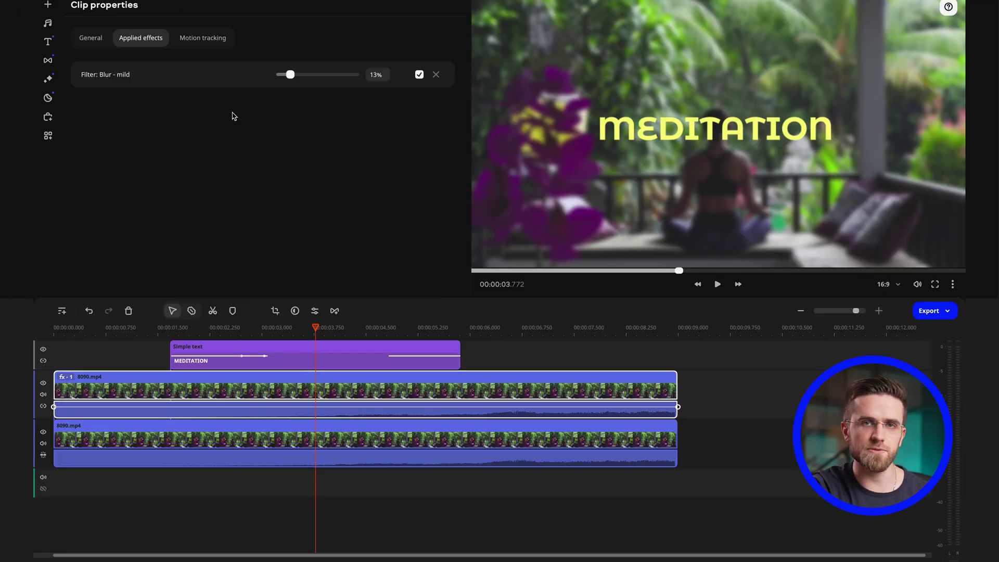
Raise Blur - mild to 56% and give the blurred copy a 4.5 s fade-in and 5.5 s fade-out
left_click_drag(301, 75, 322, 79)
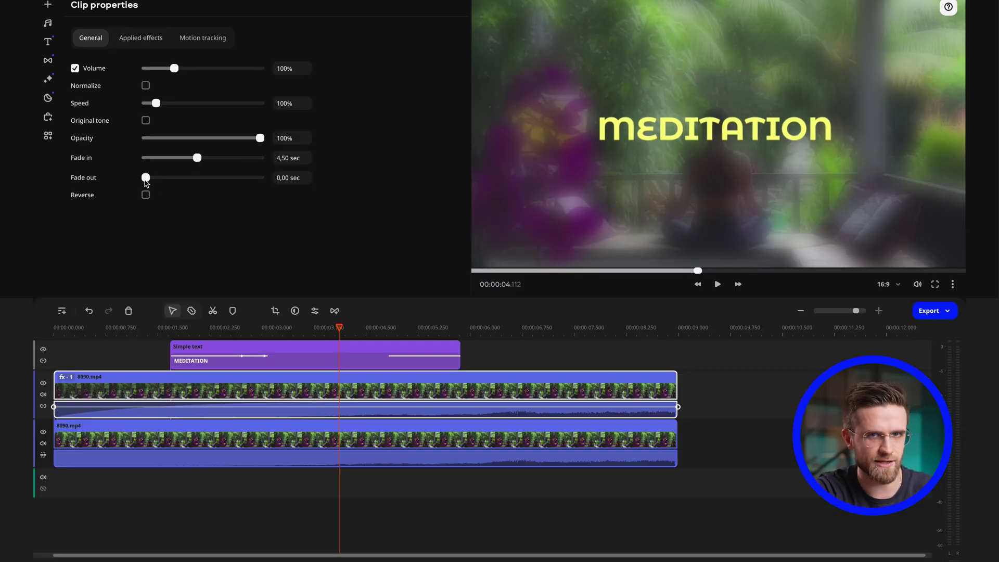
left_click_drag(146, 177, 210, 177)
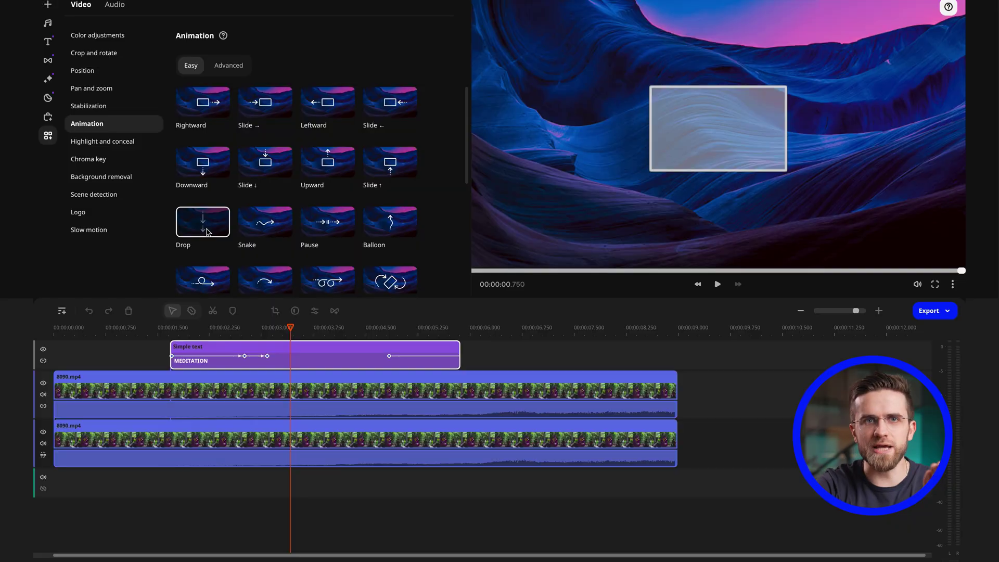
Preview the Pause and Tumble-weed animation presets while scrolling through the Easy list
left_click(338, 232)
scroll(338, 232, "down", 1)
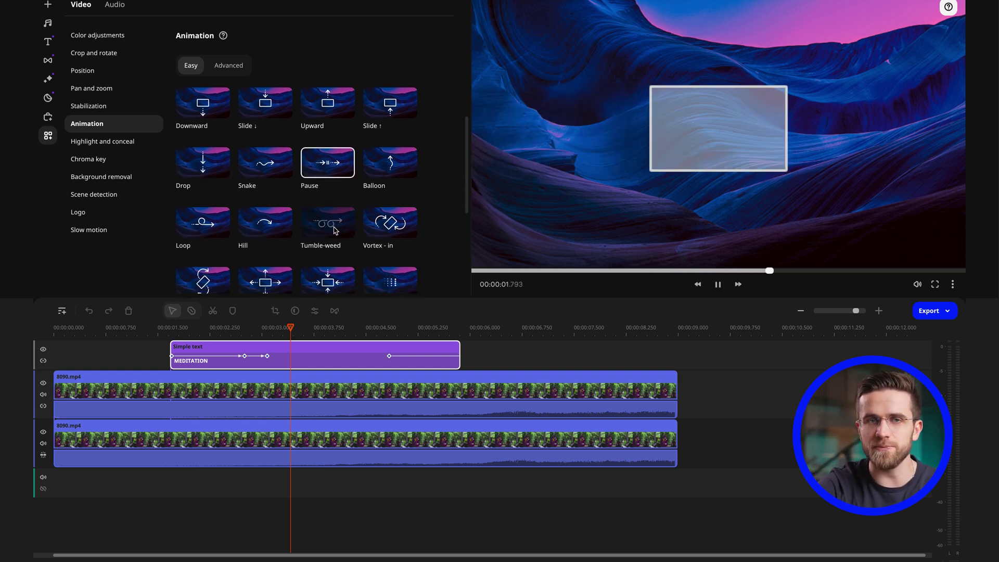
left_click(334, 230)
scroll(333, 229, "down", 1)
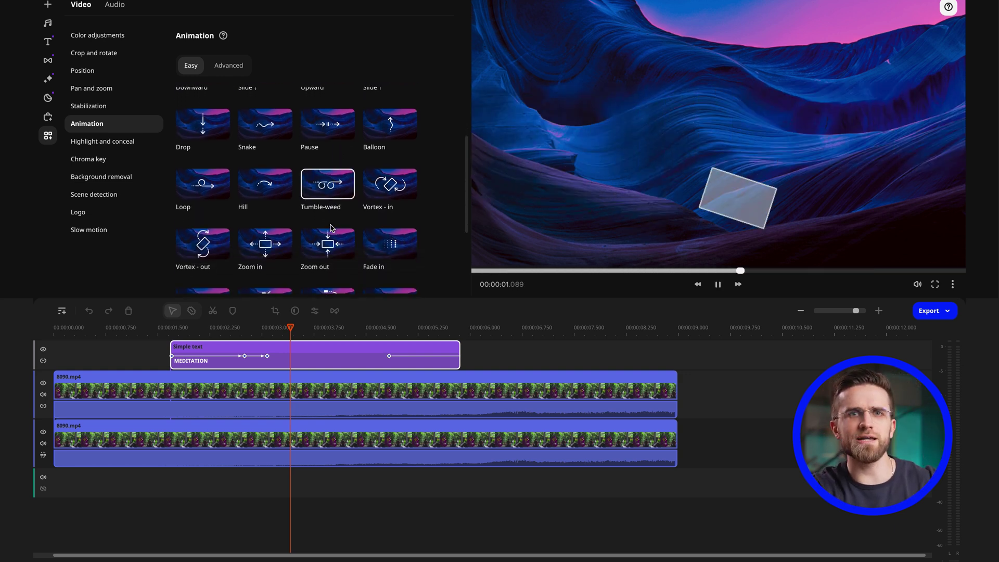
scroll(386, 190, "down", 1)
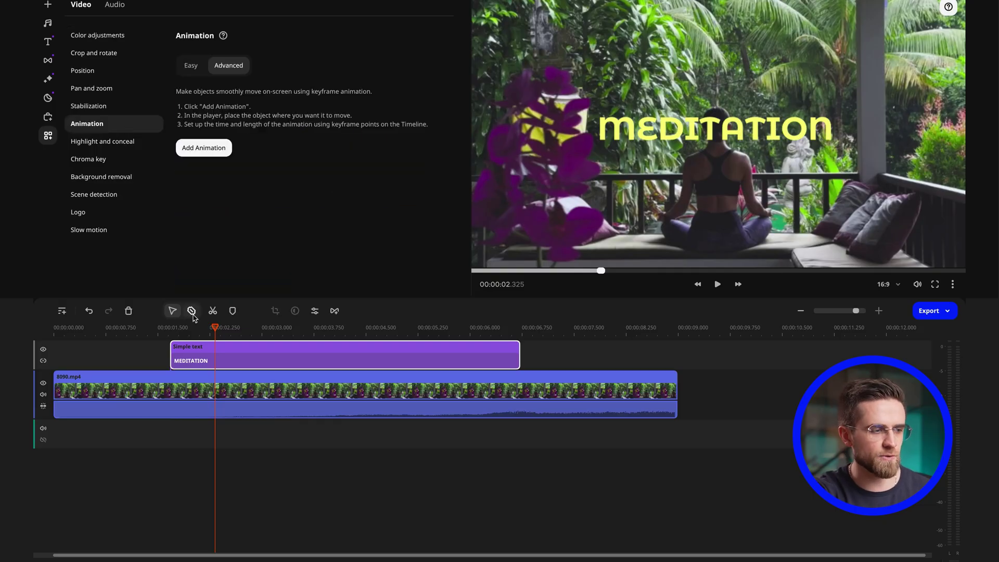
Switch the MEDITATION title's Animation panel to the Easy ready-made presets
left_click(191, 66)
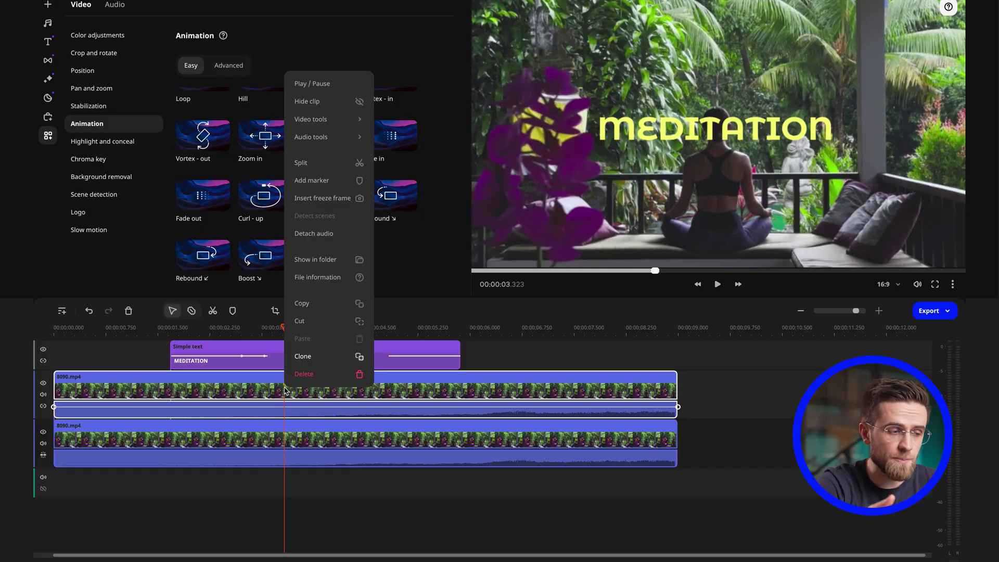
Apply Color burn to the upper 8090.mp4 clip and lower its strength to 50%
left_click(284, 390)
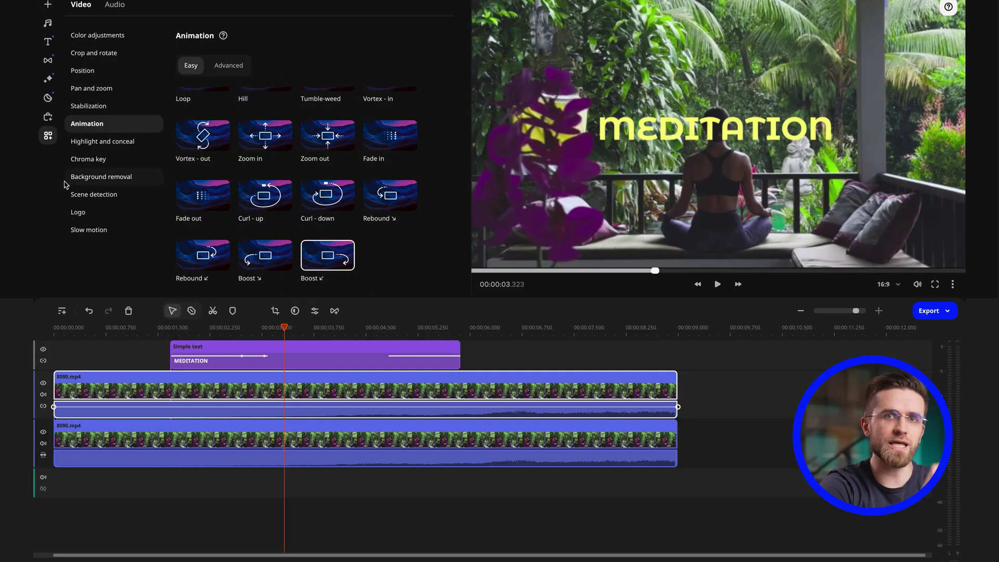
left_click(48, 80)
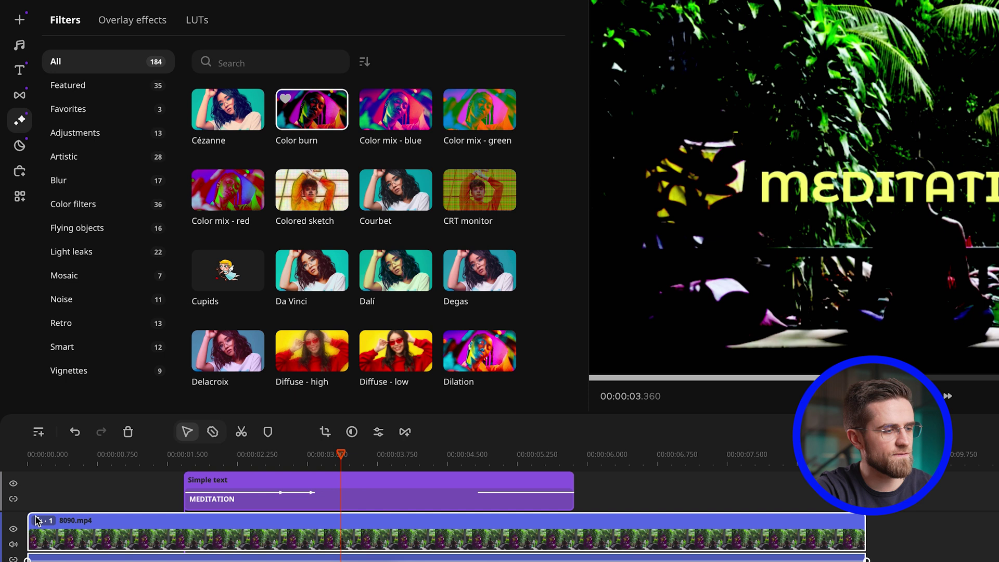
left_click(38, 520)
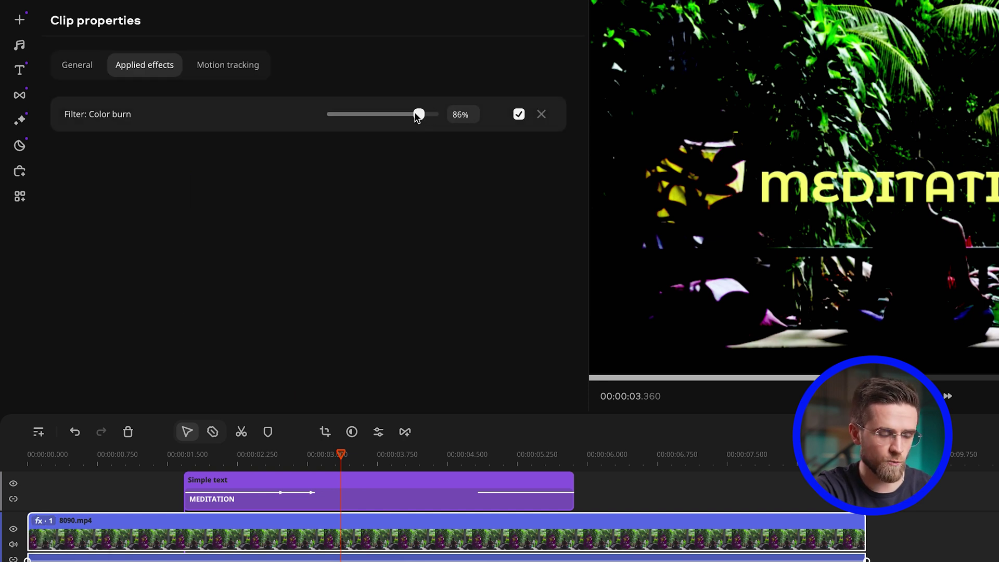
left_click_drag(389, 116, 381, 115)
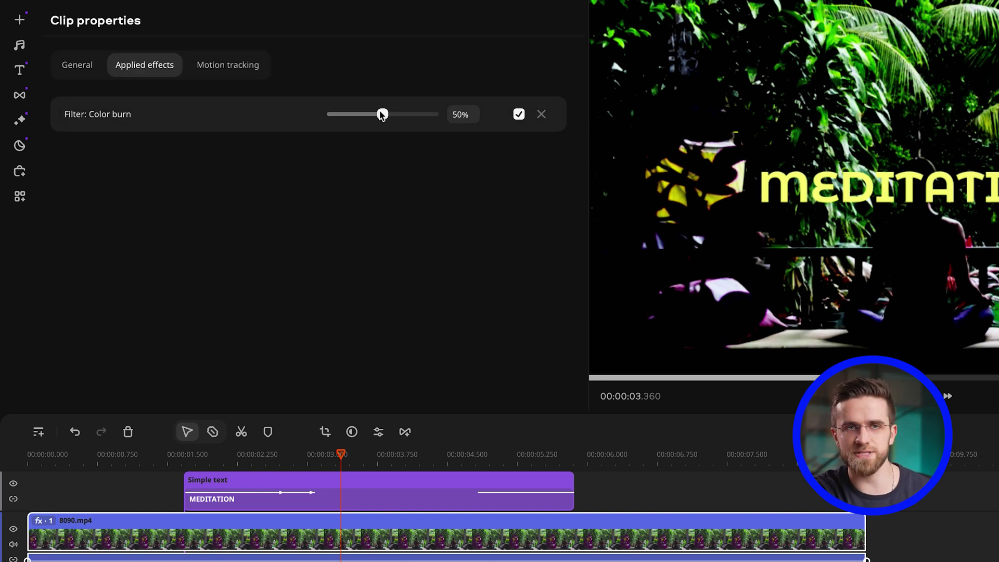
Bring up the darkened clip's General properties with its fade and opacity settings
left_click(95, 72)
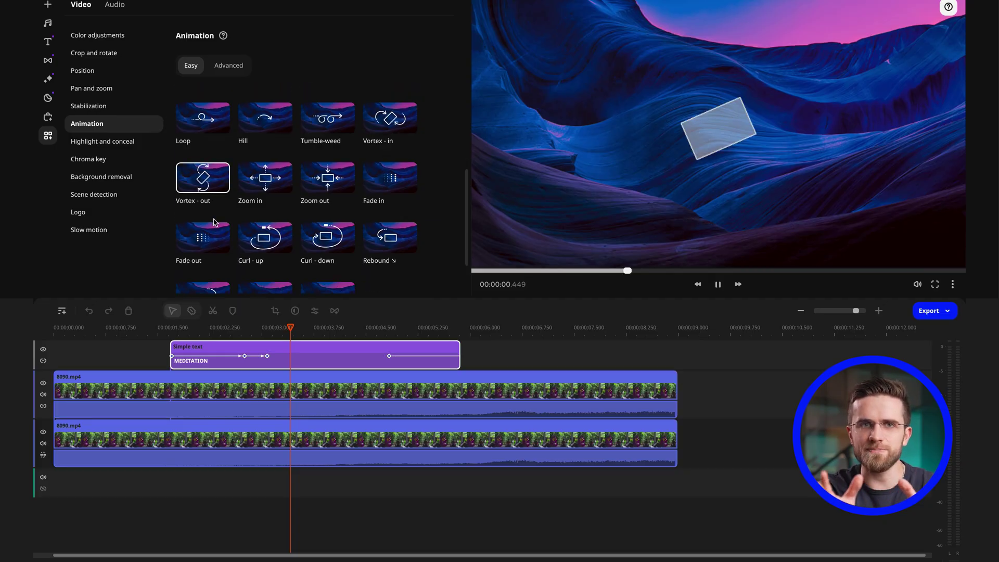
Preview the Fade out and Zoom out animation presets on the MEDITATION title
left_click(214, 228)
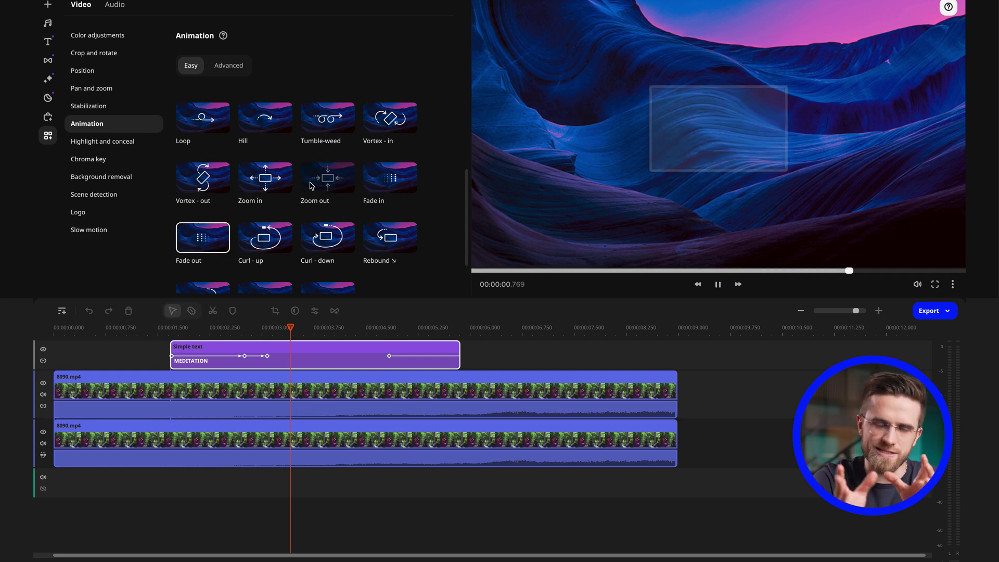
left_click(322, 180)
scroll(322, 179, "down", 1)
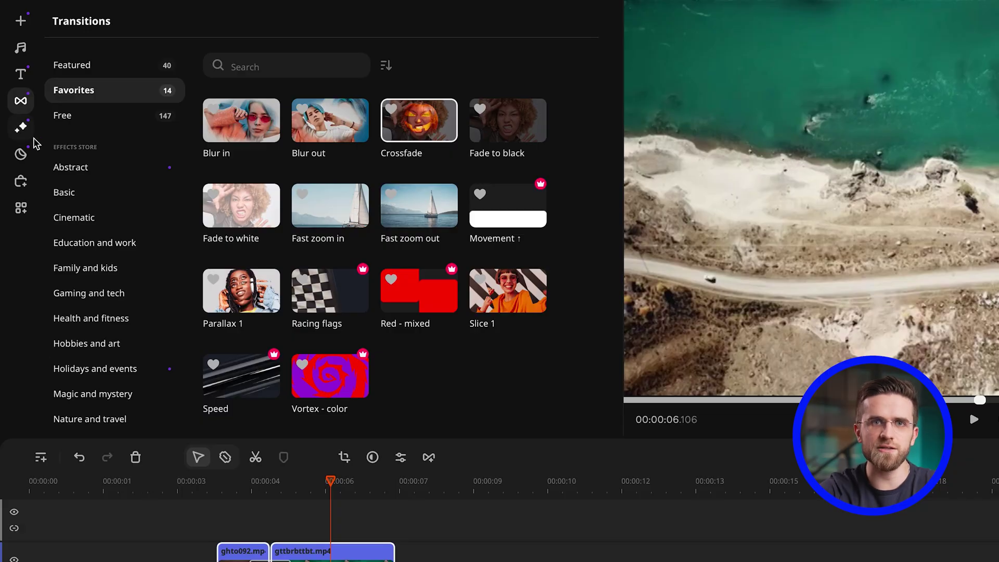
Show the collection of title templates in the navigator_green.mp4 project
left_click(21, 75)
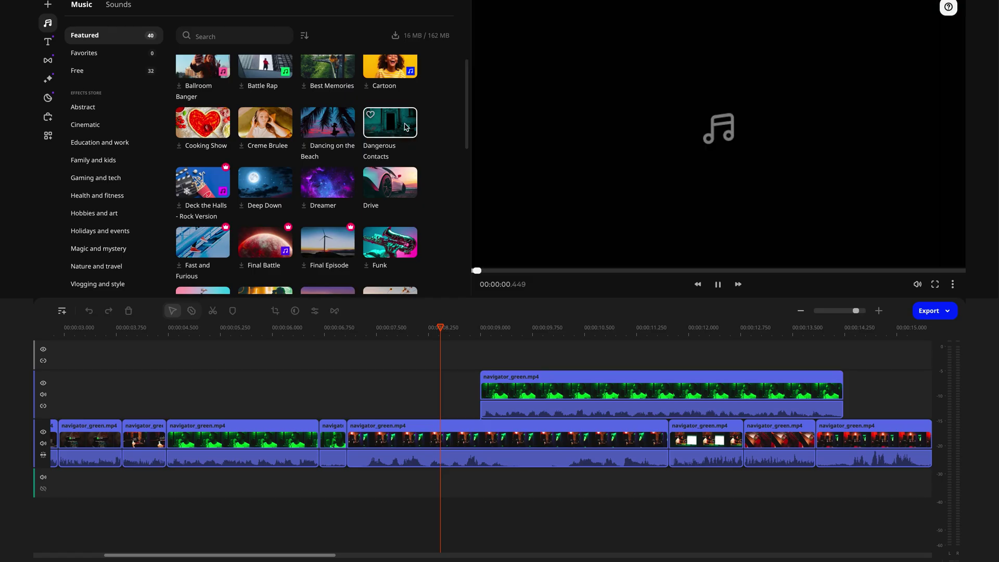
Scroll the Music library while the Dangerous Contacts track finishes downloading and previews
scroll(429, 154, "down", 1)
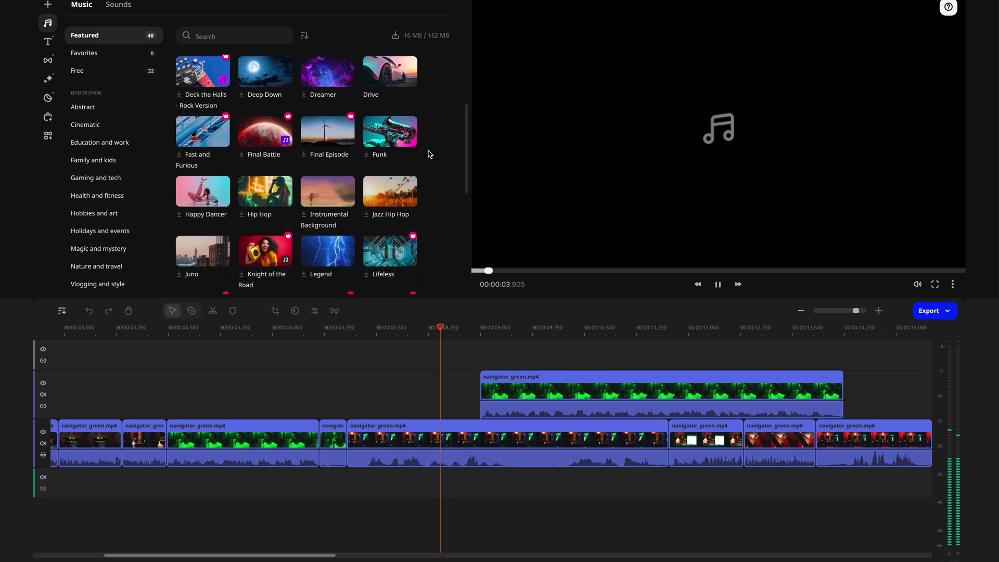